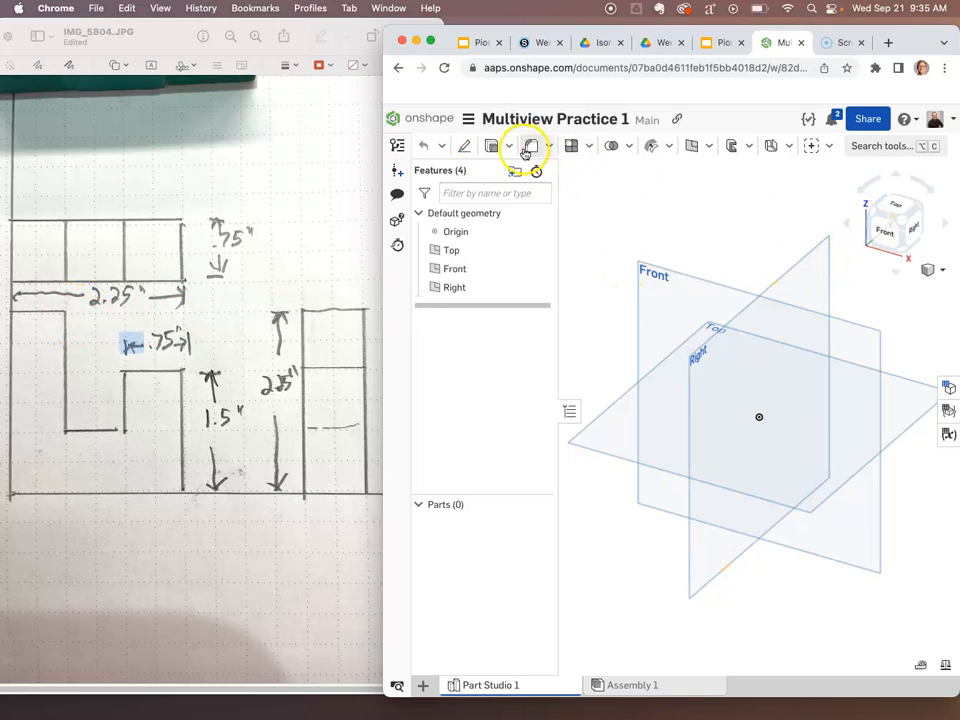
Start a new sketch on the Front plane and view the plane face-on
left_click(464, 147)
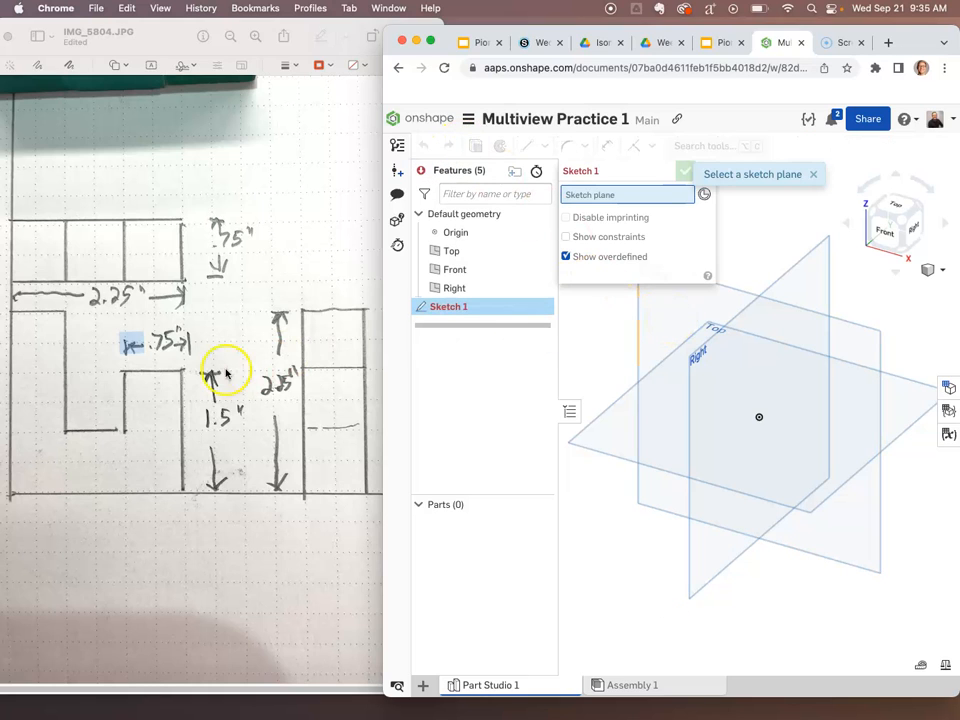
left_click(658, 317)
left_click(883, 242)
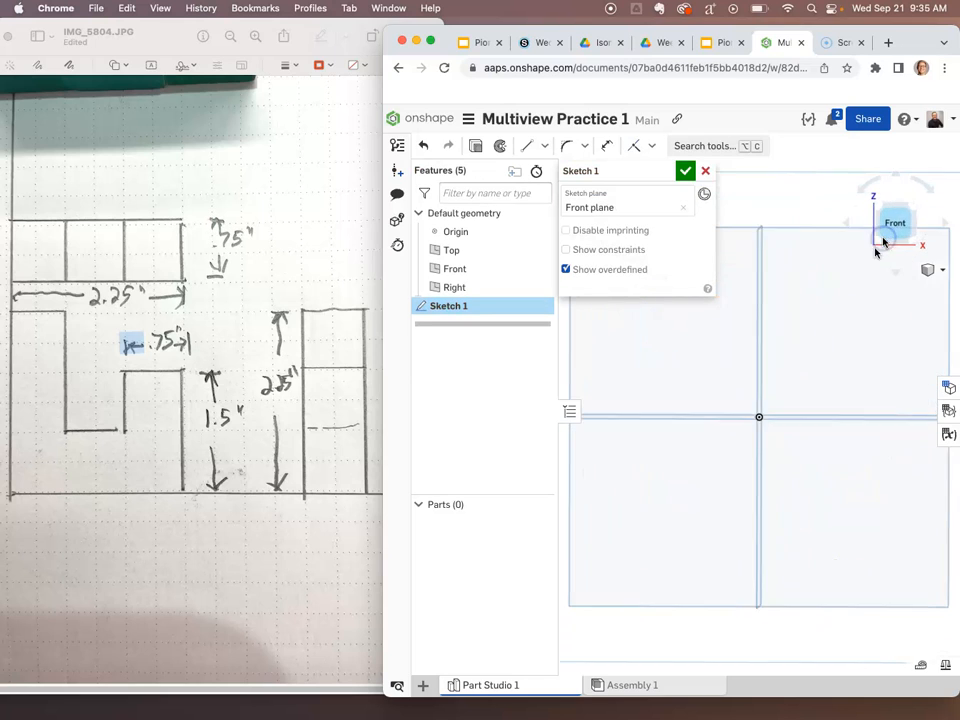
scroll(836, 339, "up", 3)
middle_click_drag(760, 425, 834, 399)
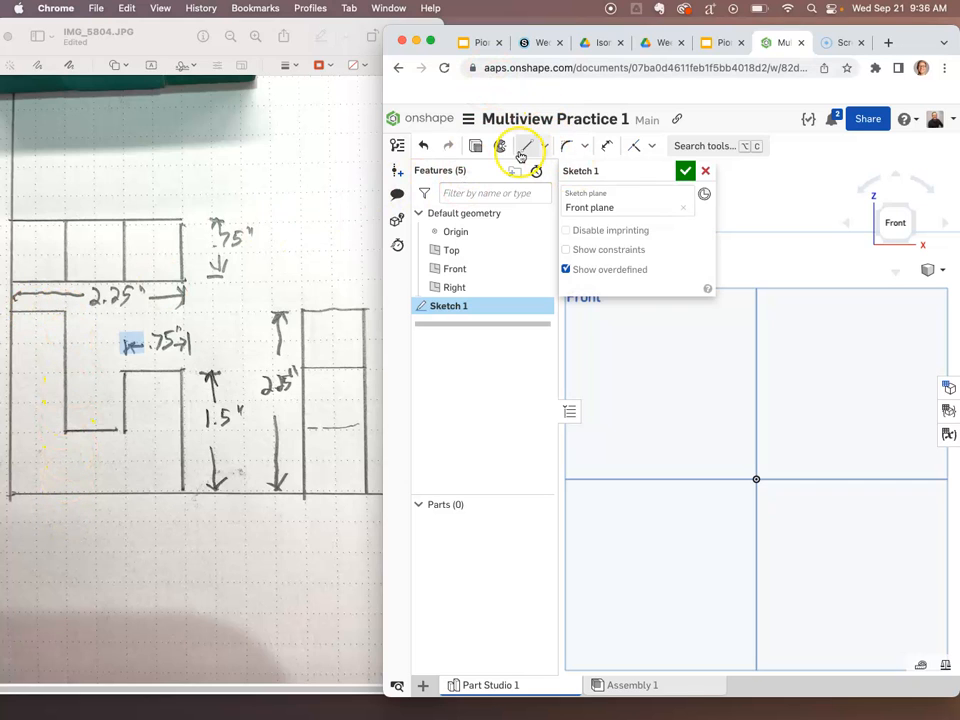
Sketch a corner rectangle 0.75 in wide and 2.25 in high, extending up and to the right from the origin
left_click(549, 147)
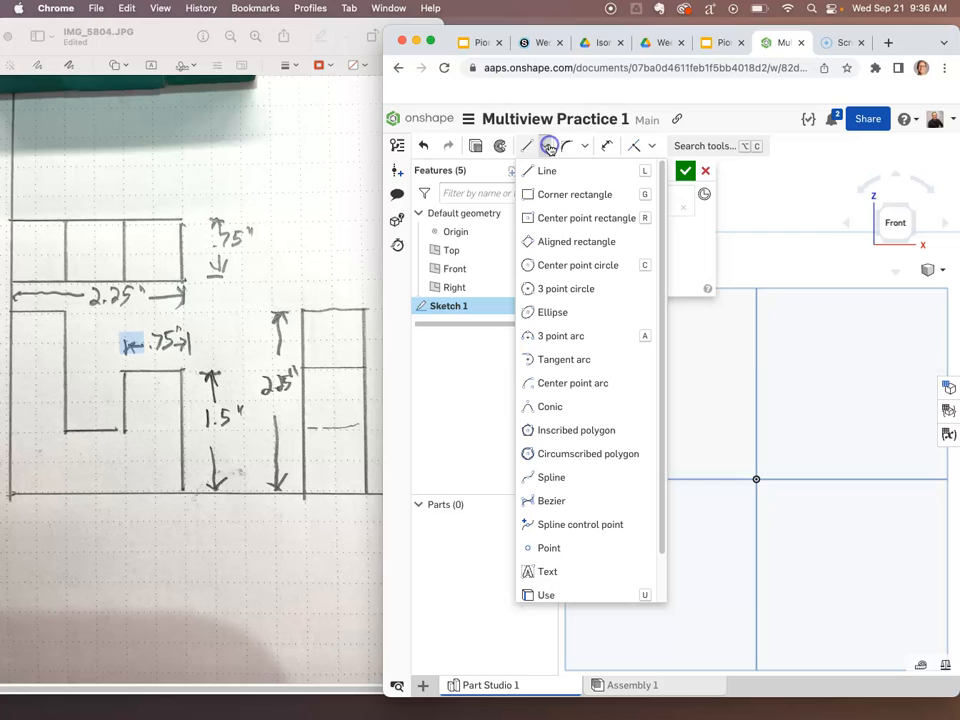
left_click(560, 194)
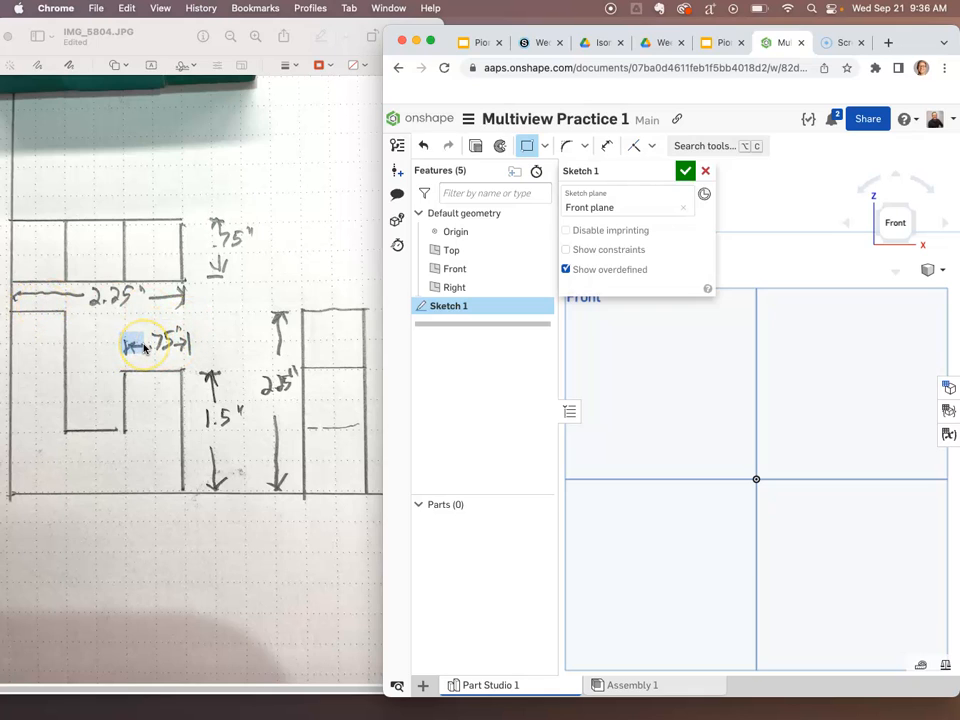
left_click(757, 478)
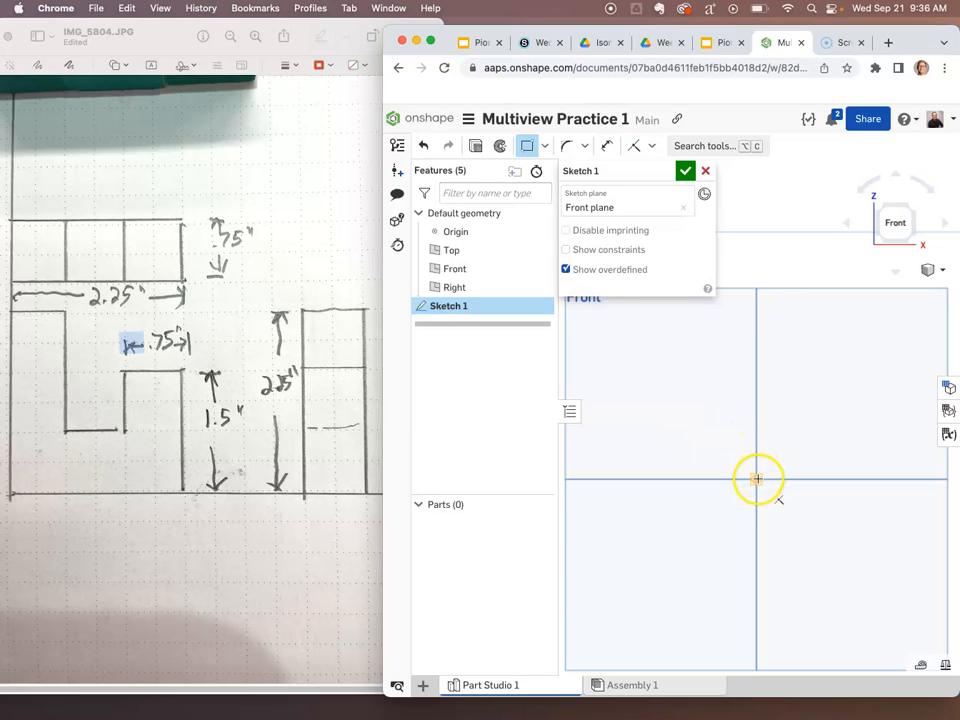
left_click(836, 310)
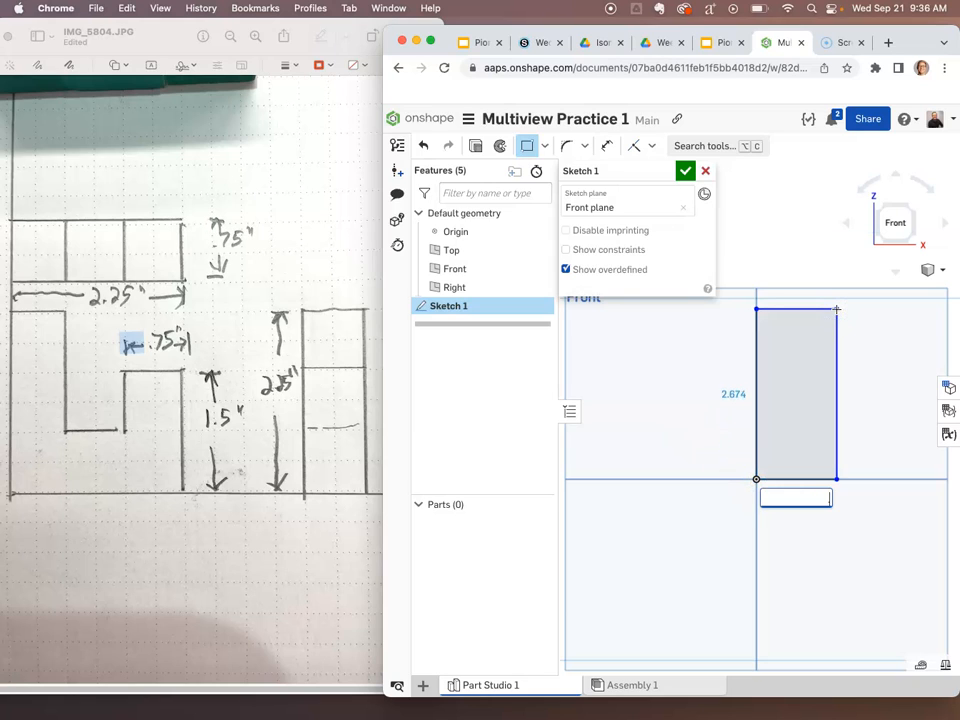
key("Return")
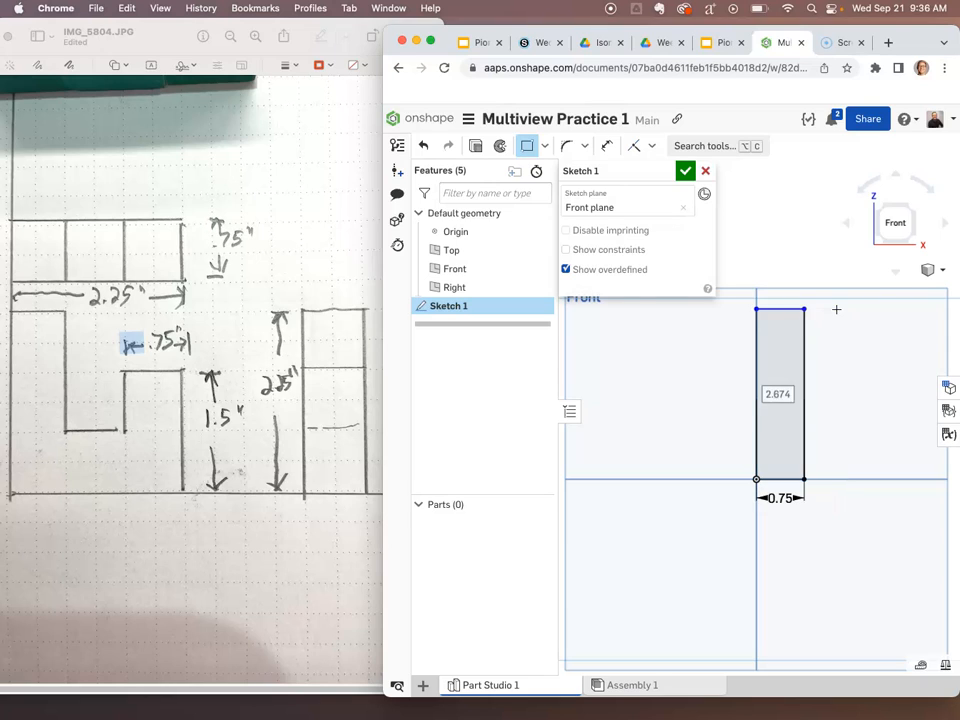
type("2.25")
key("Return")
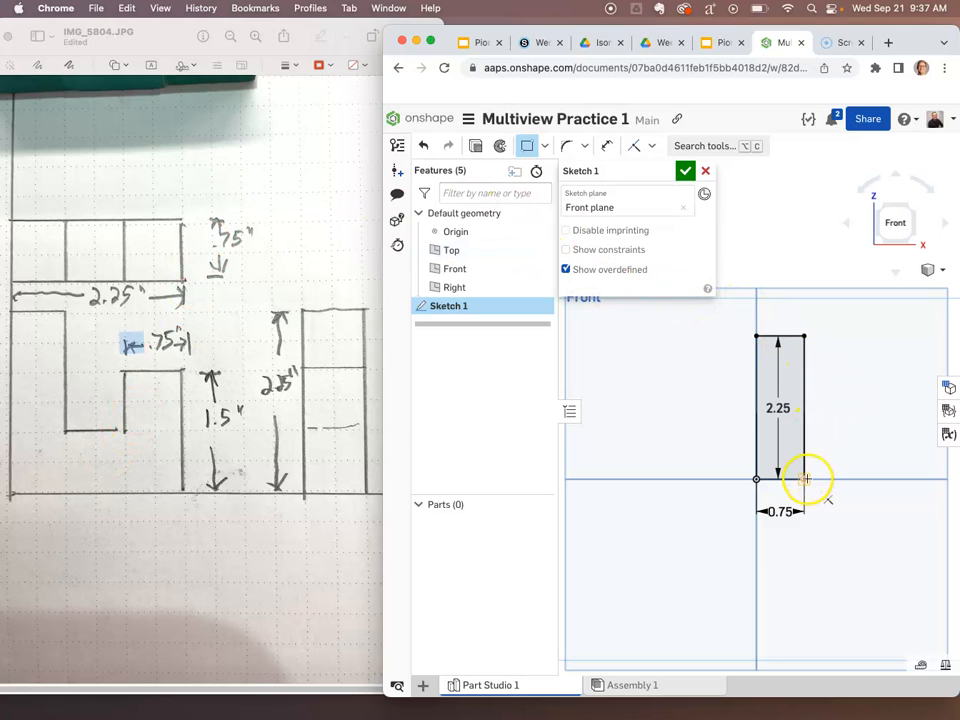
Add a 0.75 by 0.75 in corner rectangle starting at the lower right corner of the tall rectangle
scroll(857, 476, "up", 3)
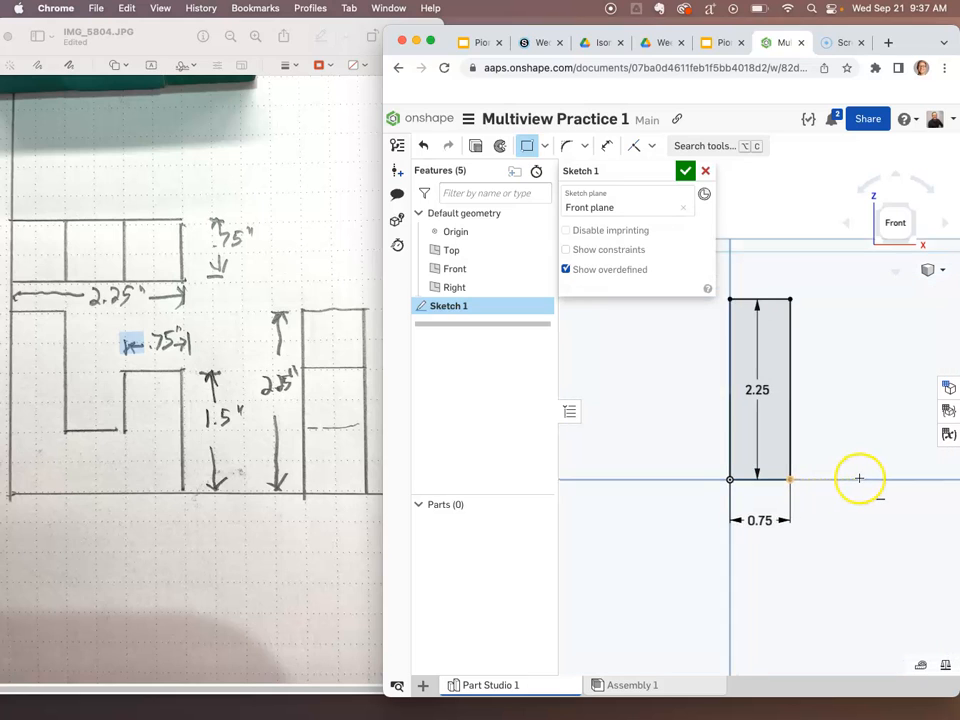
middle_click_drag(809, 508, 750, 525)
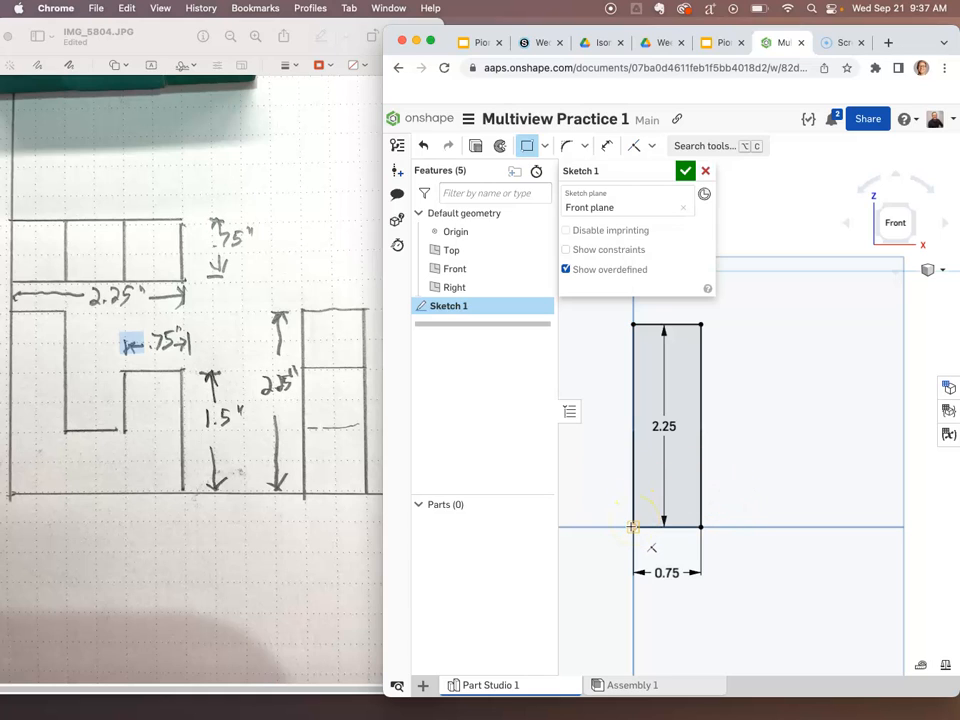
left_click(701, 527)
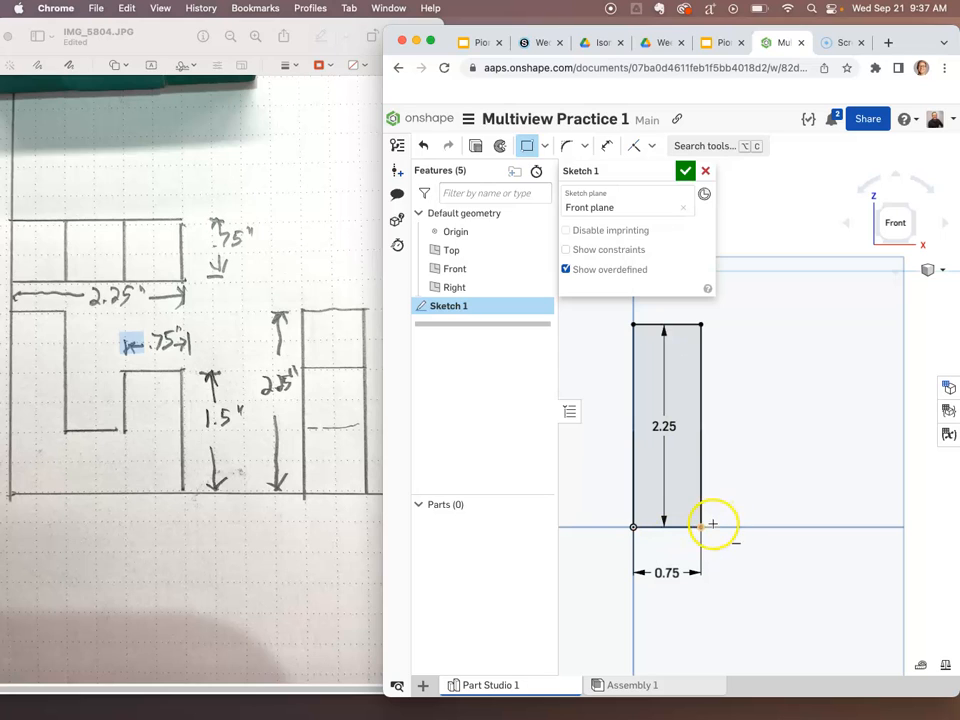
scroll(701, 527, "up", 3)
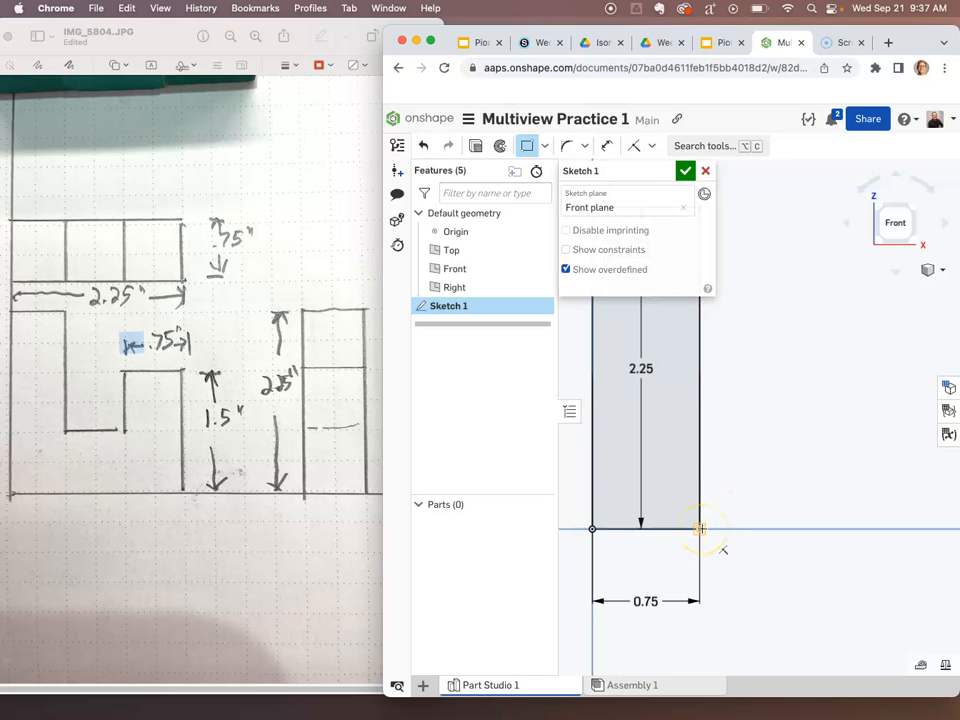
left_click_drag(700, 528, 798, 421)
type(".7")
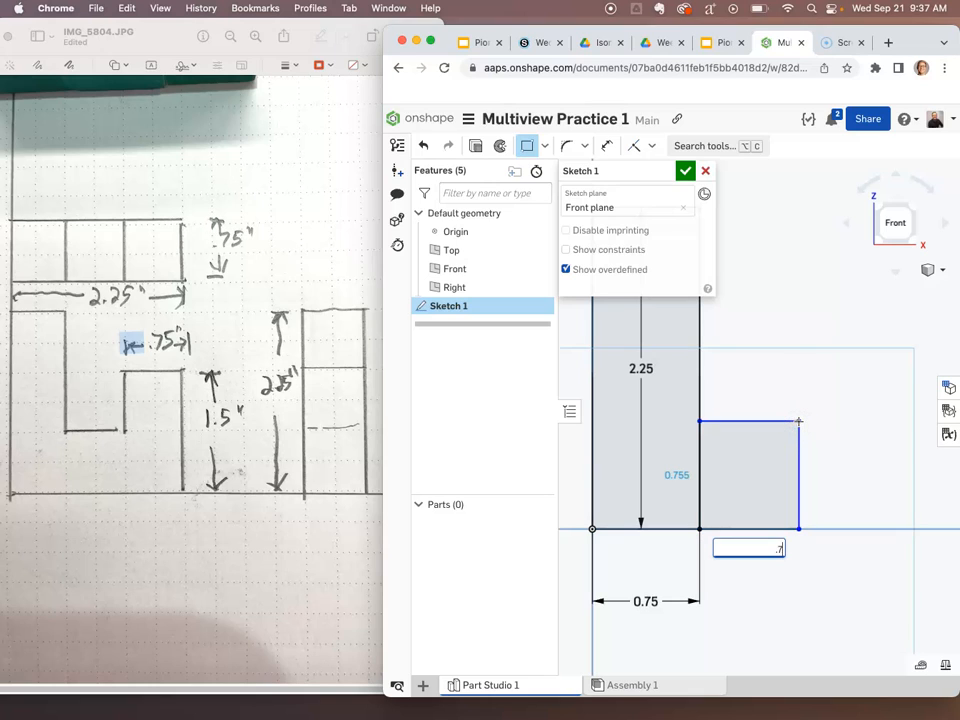
type("5")
key("Return")
key("Tab")
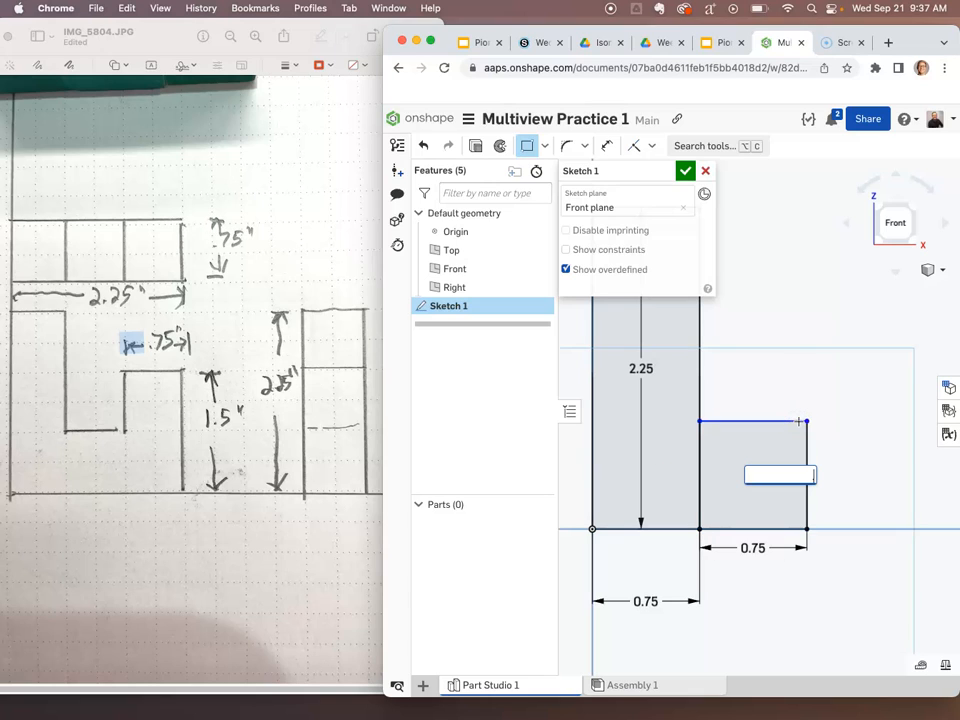
key("Return")
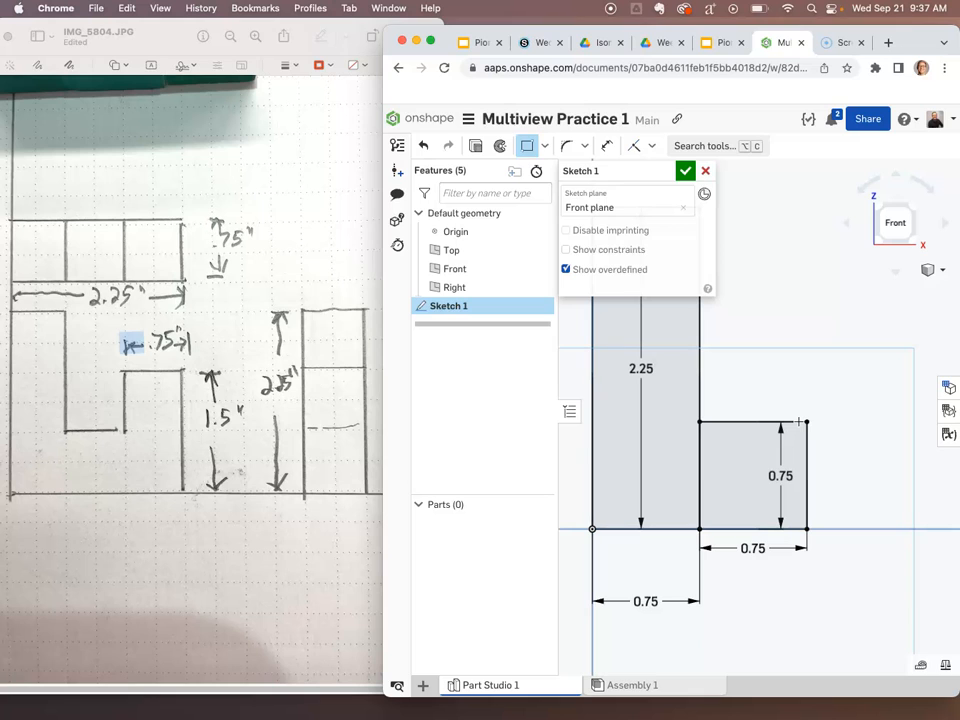
Add a corner rectangle 0.75 in wide and 1.5 in high at the square's lower right corner and finish the sketch
scroll(776, 468, "down", 5)
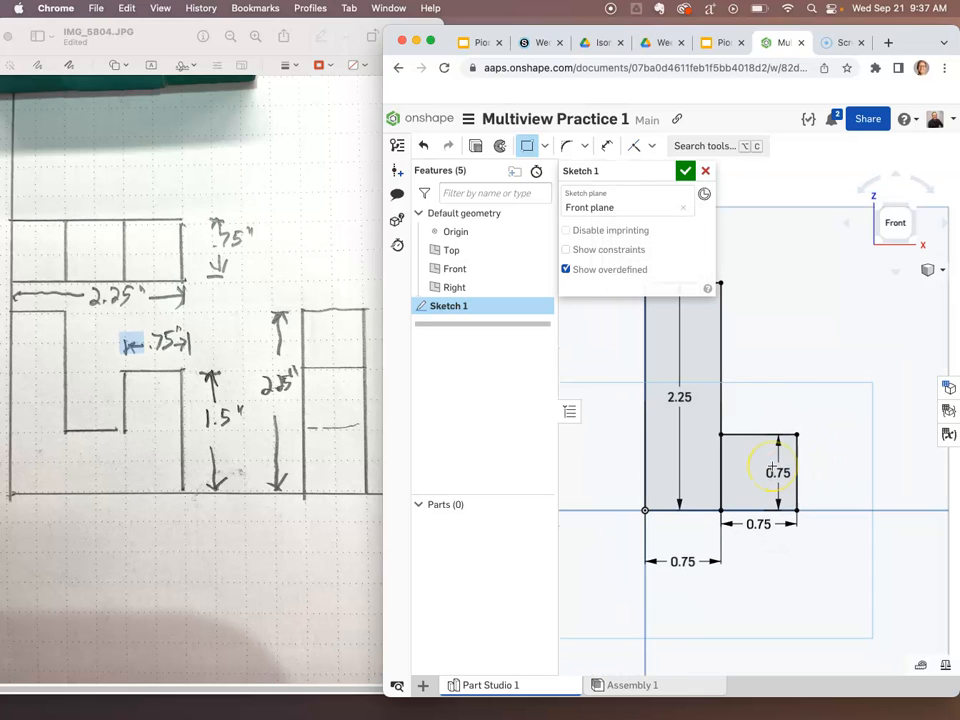
scroll(774, 468, "down", 1)
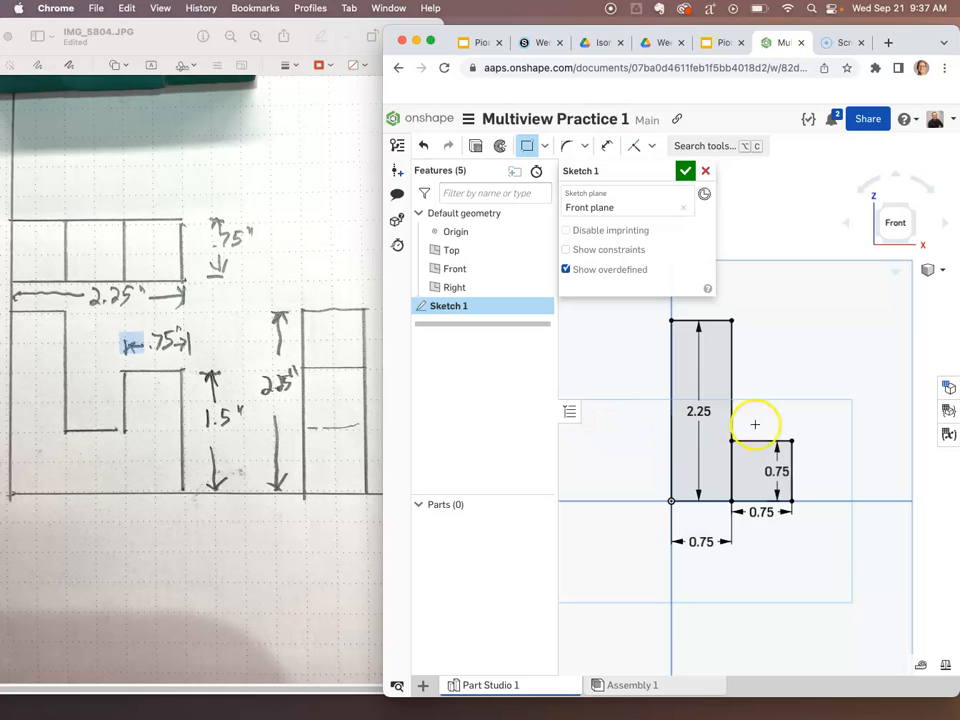
scroll(790, 500, "up", 3)
left_click(789, 499)
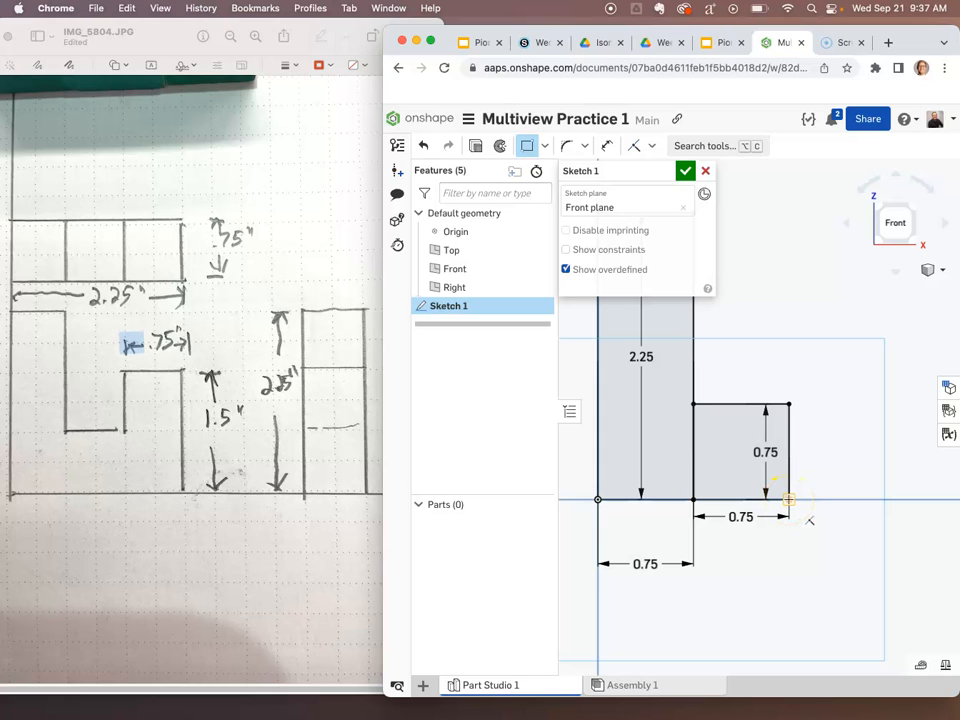
mouse_move(789, 499)
left_mouse_down()
mouse_move(881, 300)
mouse_move(876, 276)
left_mouse_up()
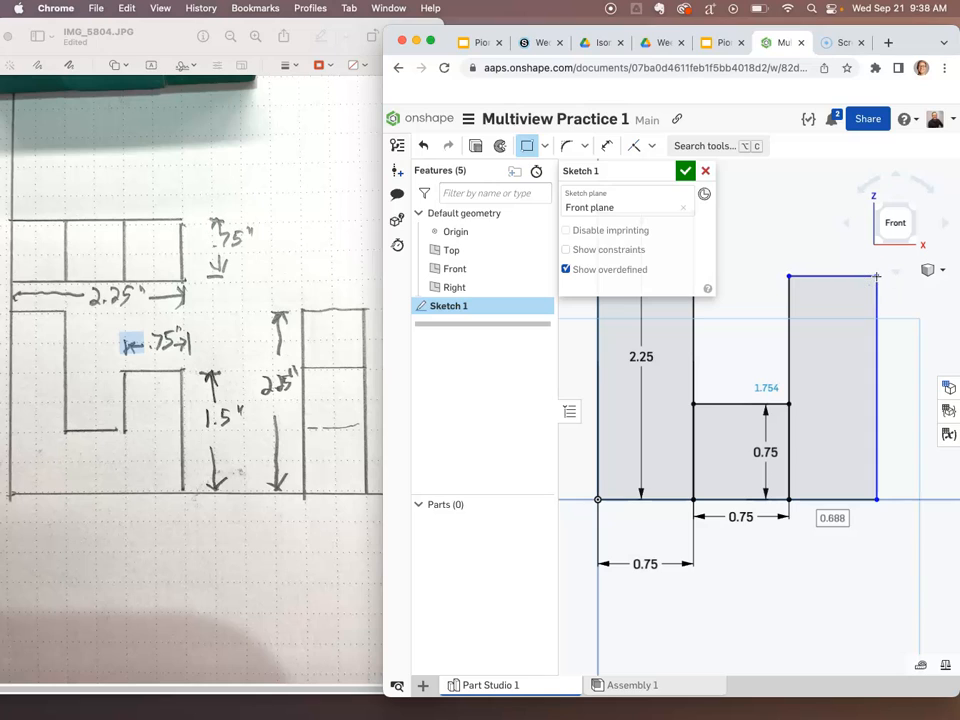
type("0.75")
key("Return")
type("1.5")
key("Return")
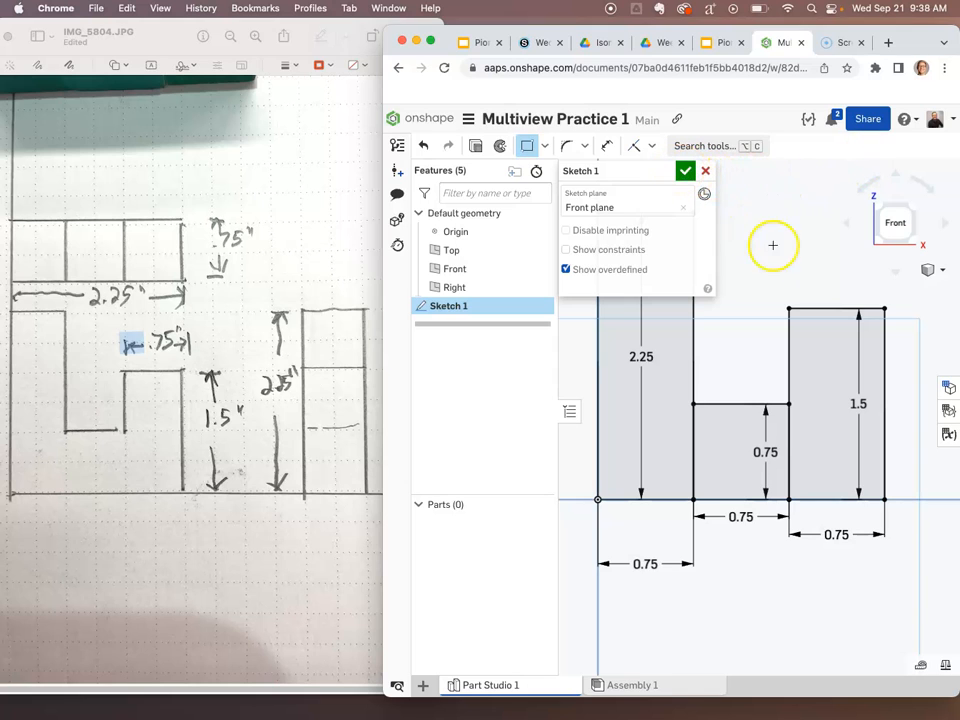
mouse_move(782, 264)
middle_mouse_down()
mouse_move(797, 347)
mouse_move(774, 371)
mouse_move(787, 376)
middle_mouse_up()
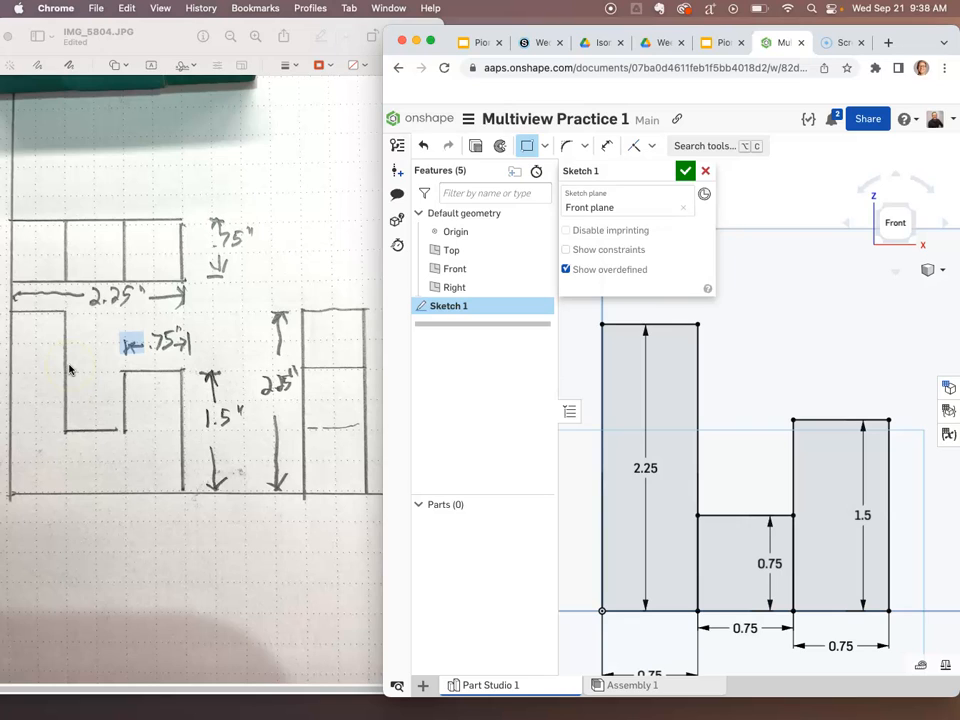
left_click(686, 171)
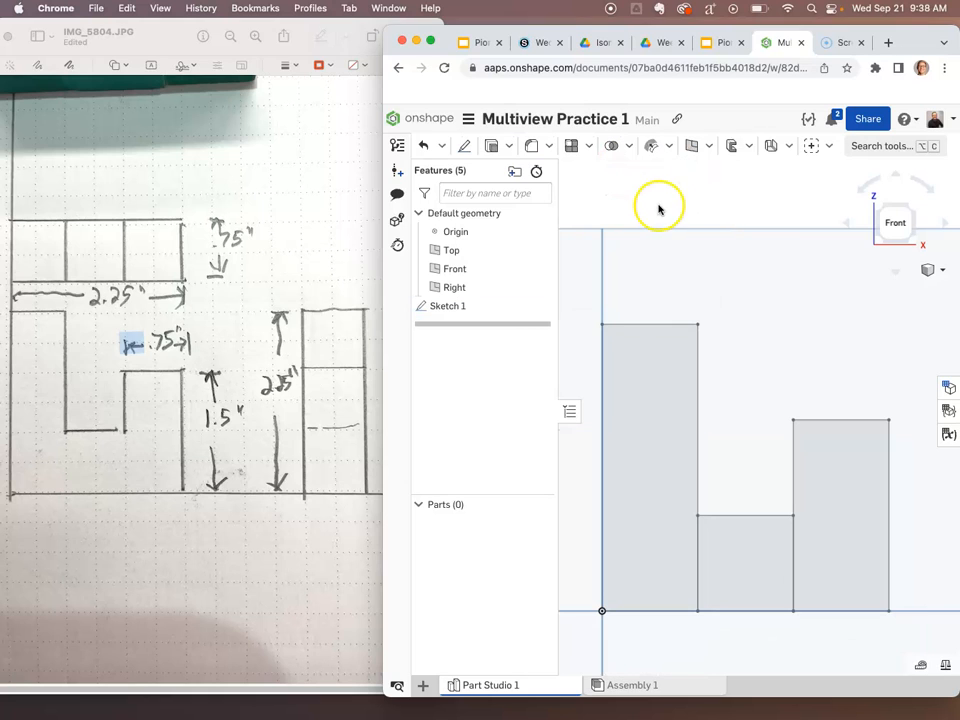
Extrude all three sketch regions together as a new solid with a blind depth of 0.75 in
mouse_move(752, 300)
right_mouse_down()
mouse_move(739, 304)
mouse_move(737, 319)
right_mouse_up()
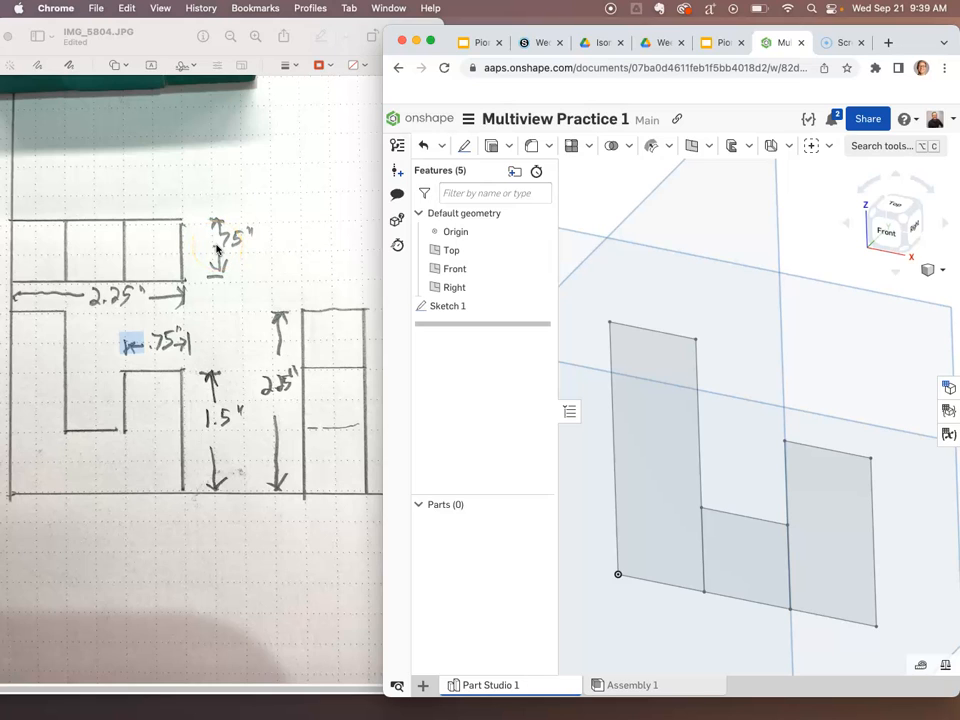
left_click(491, 145)
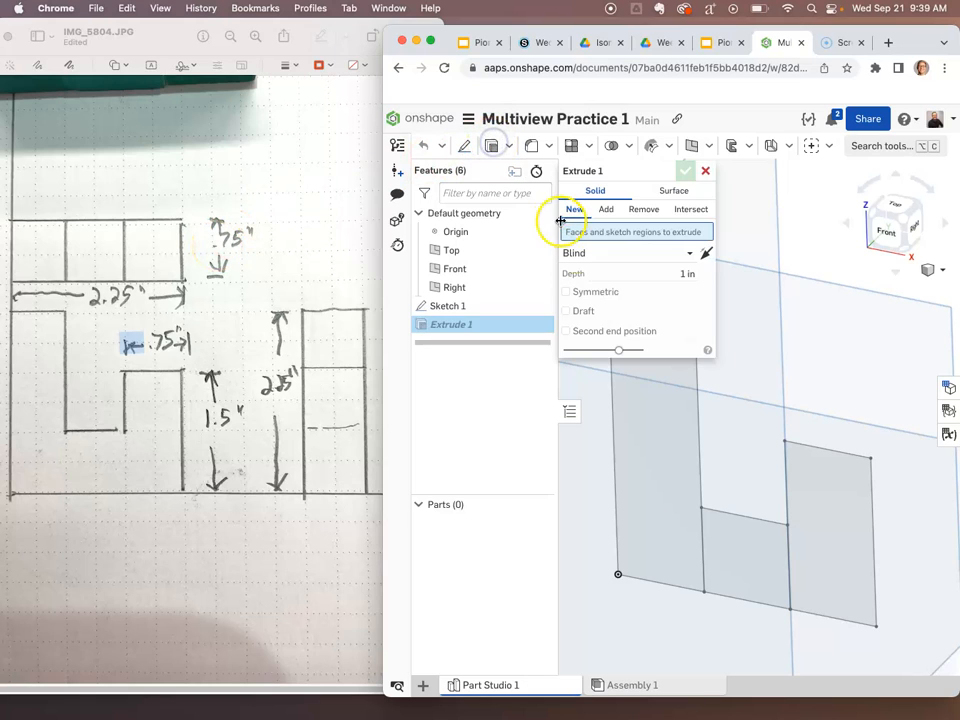
left_click(632, 414)
left_click(741, 556)
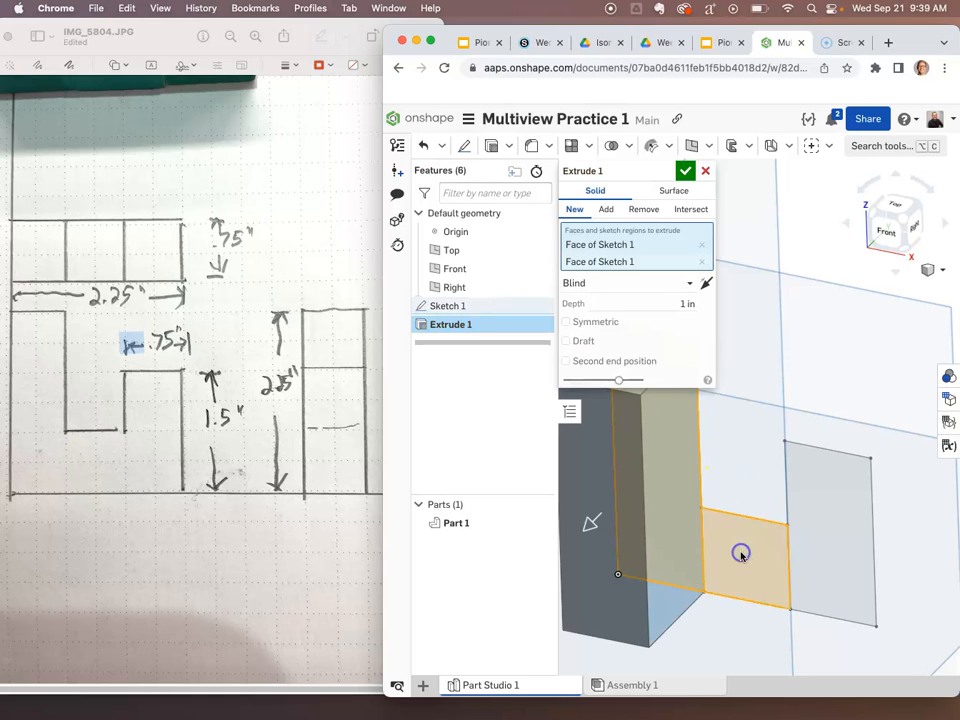
left_click(845, 518)
left_click(659, 316)
type(".75")
key("Return")
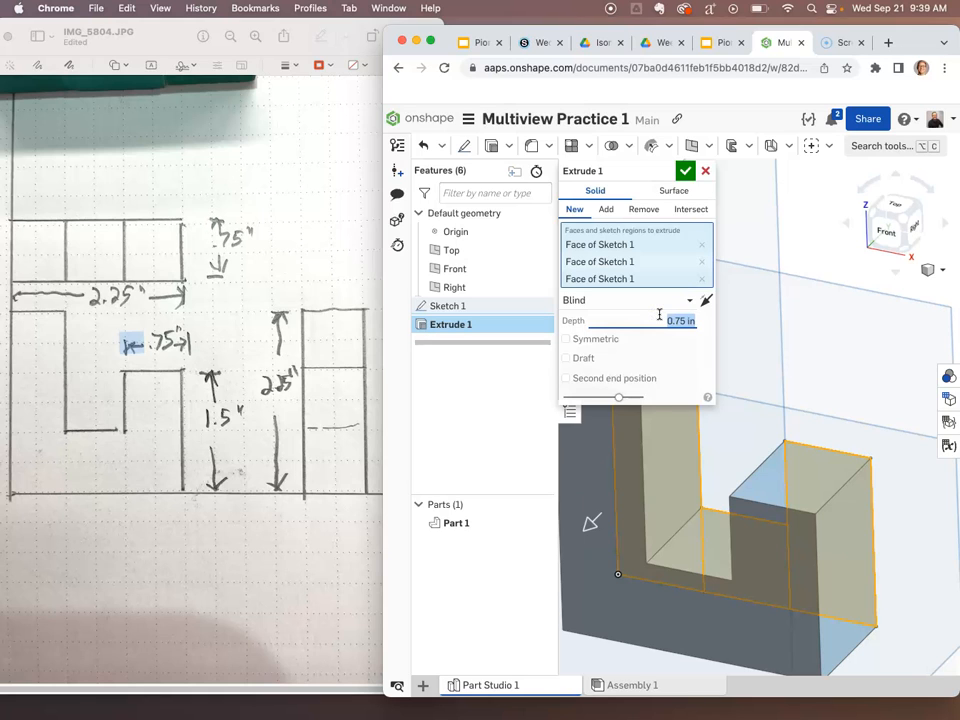
left_click(686, 171)
middle_click_drag(741, 307, 784, 239)
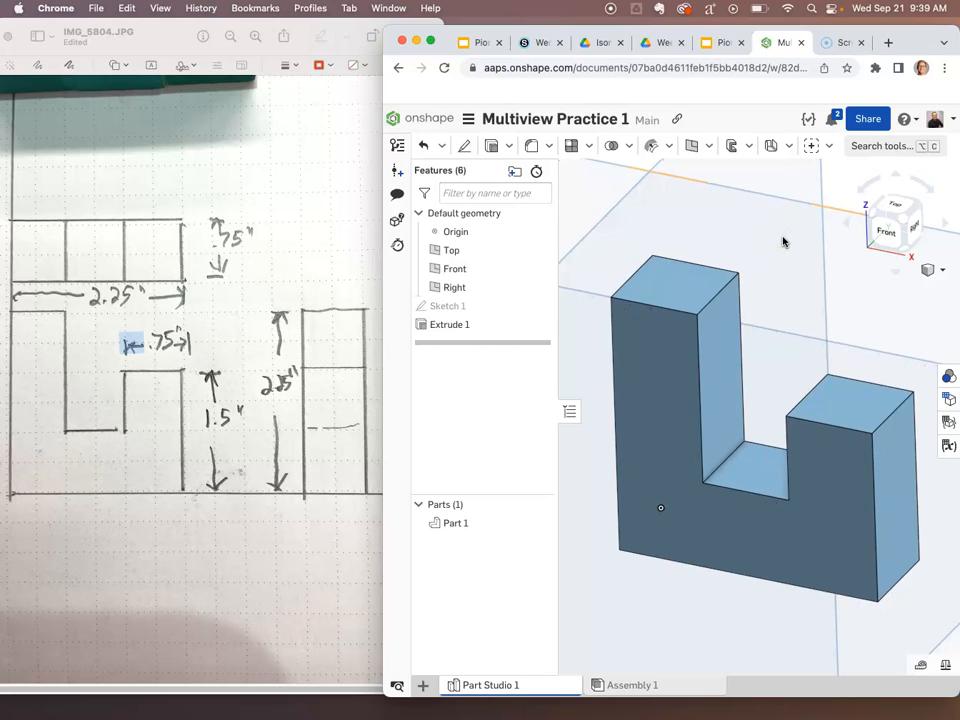